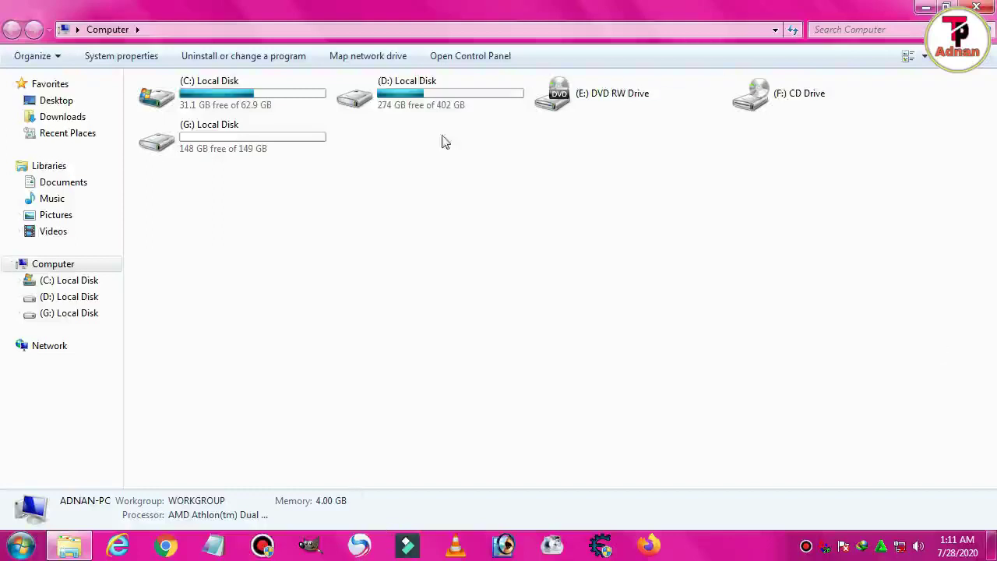
Step: Open the G: drive, select all its image files to review them, and close the window
double_click(281, 160)
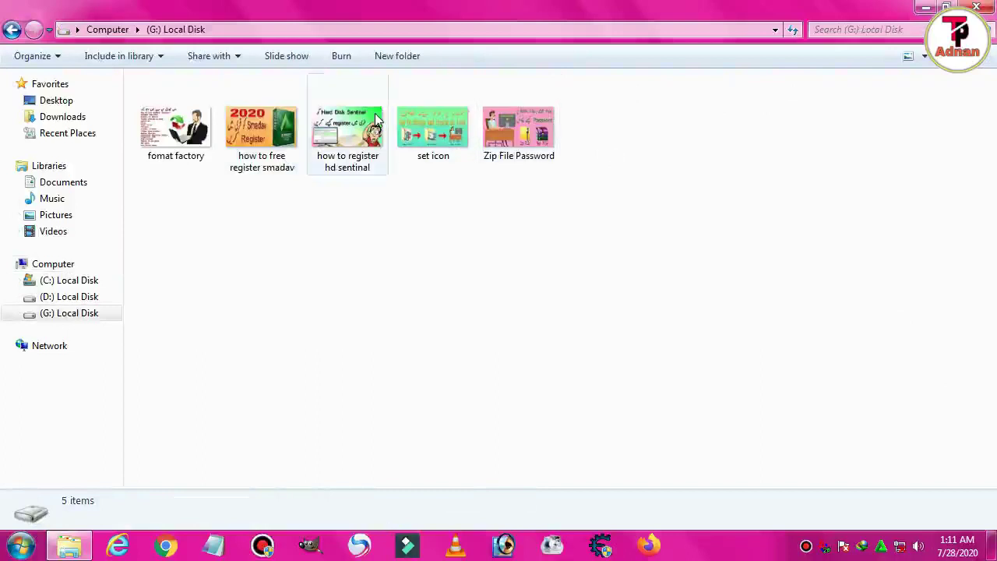
left_click_drag(576, 199, 150, 74)
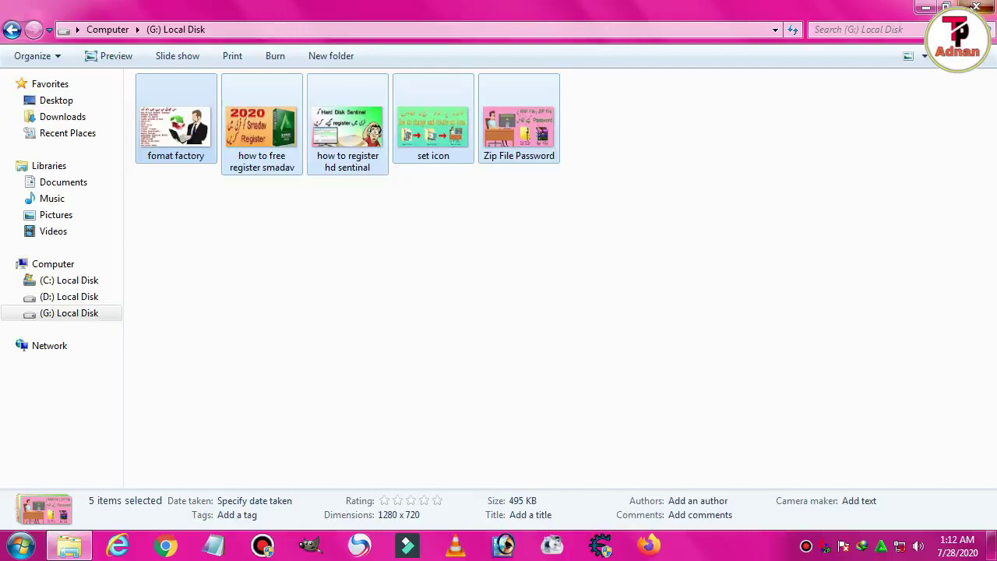
left_click(974, 7)
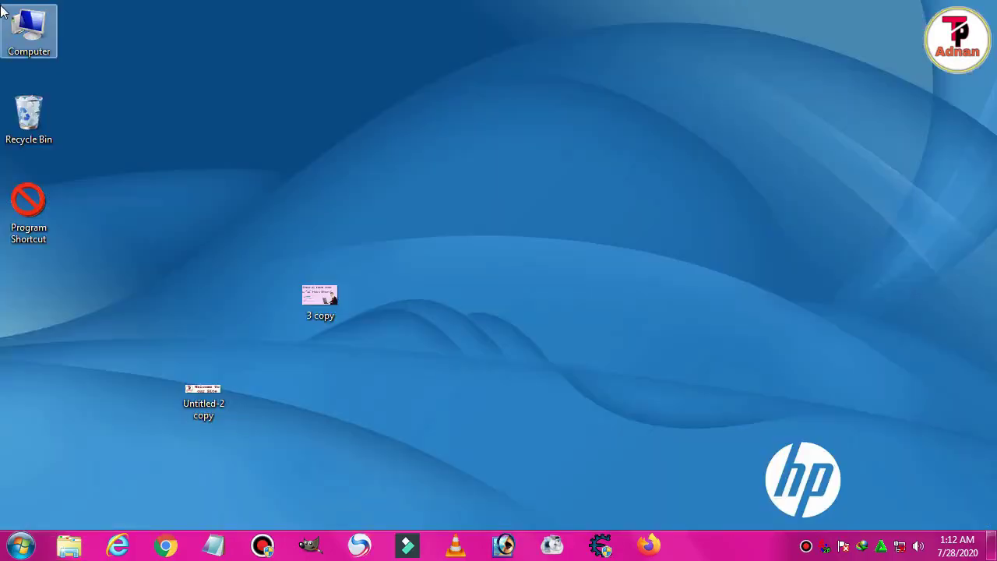
left_click(312, 188)
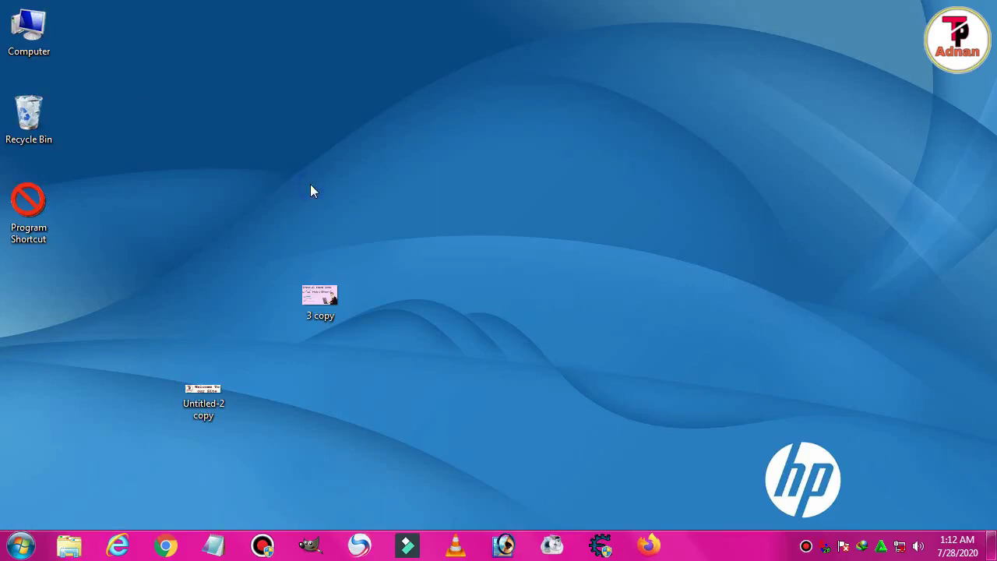
Step: Open Computer Management for this computer and show Disk Management under Storage
right_click(18, 6)
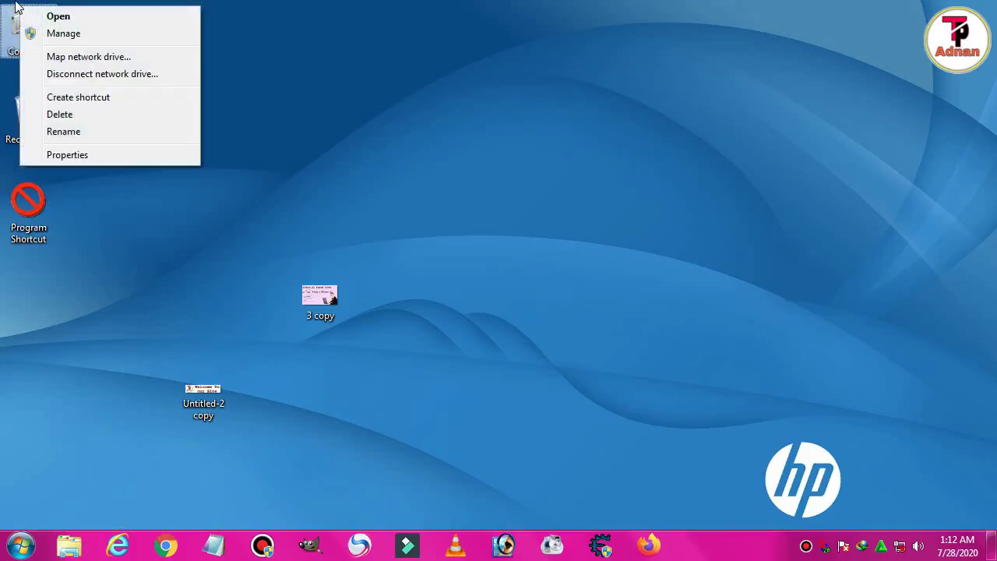
left_click(68, 34)
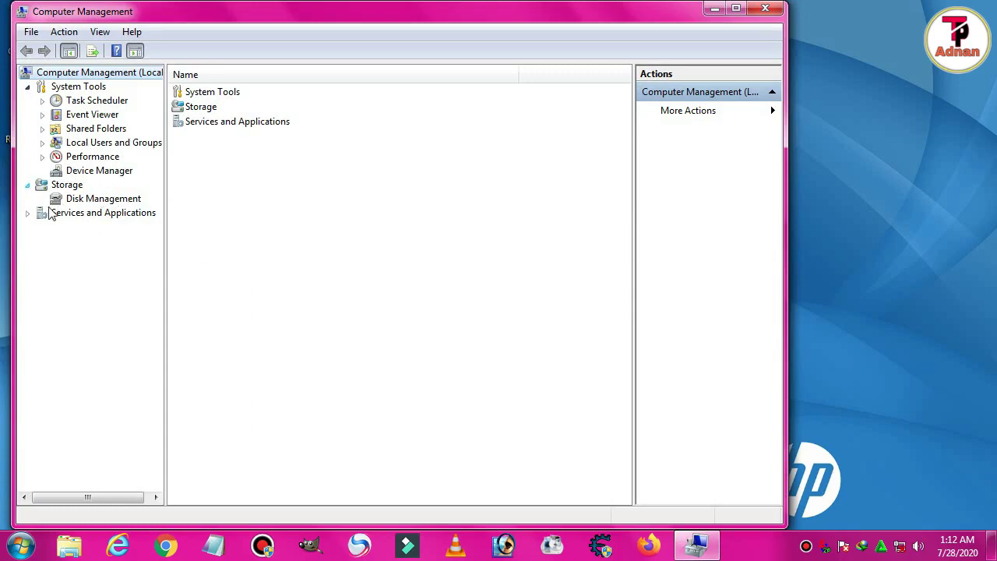
double_click(56, 185)
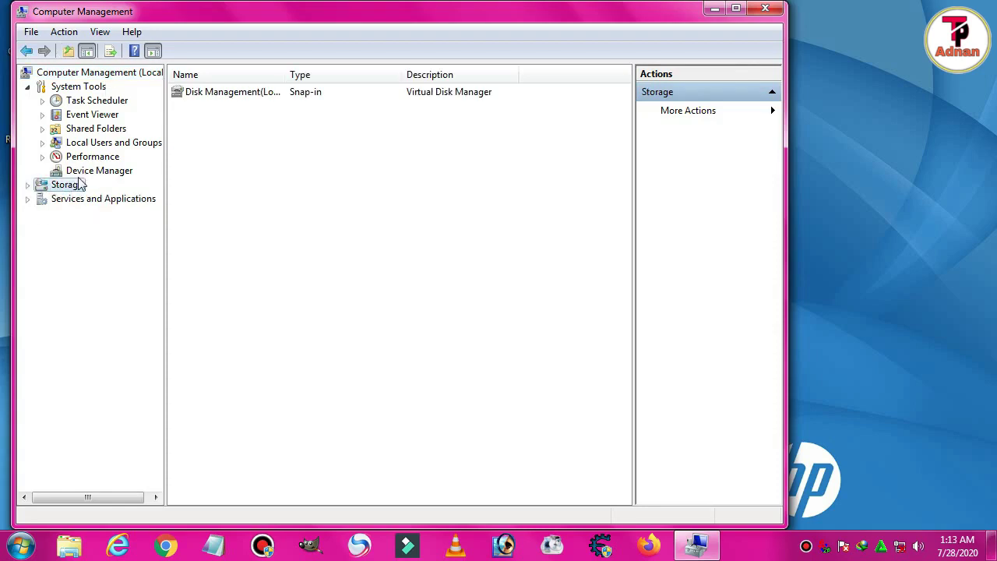
double_click(74, 186)
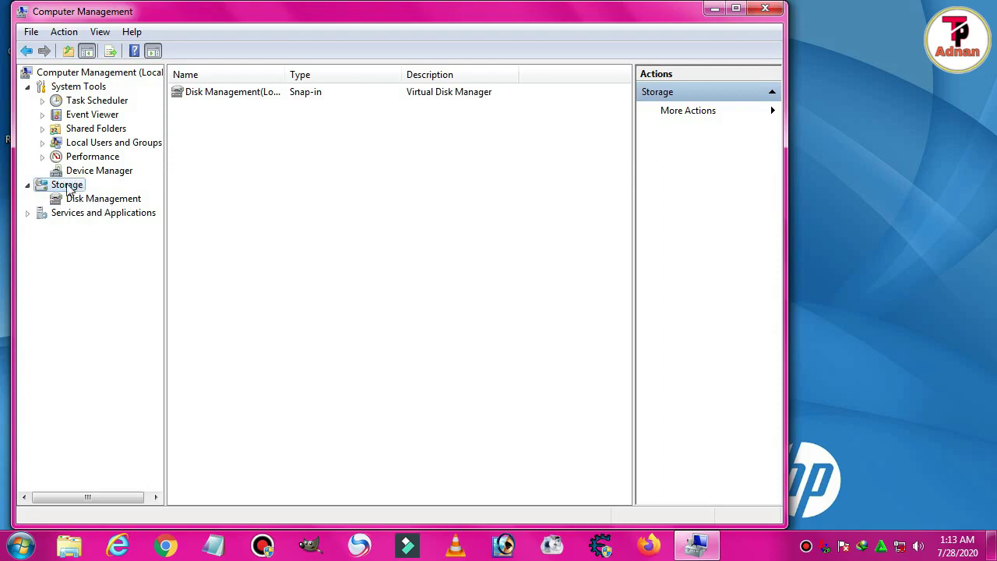
double_click(68, 187)
double_click(67, 187)
left_click(127, 199)
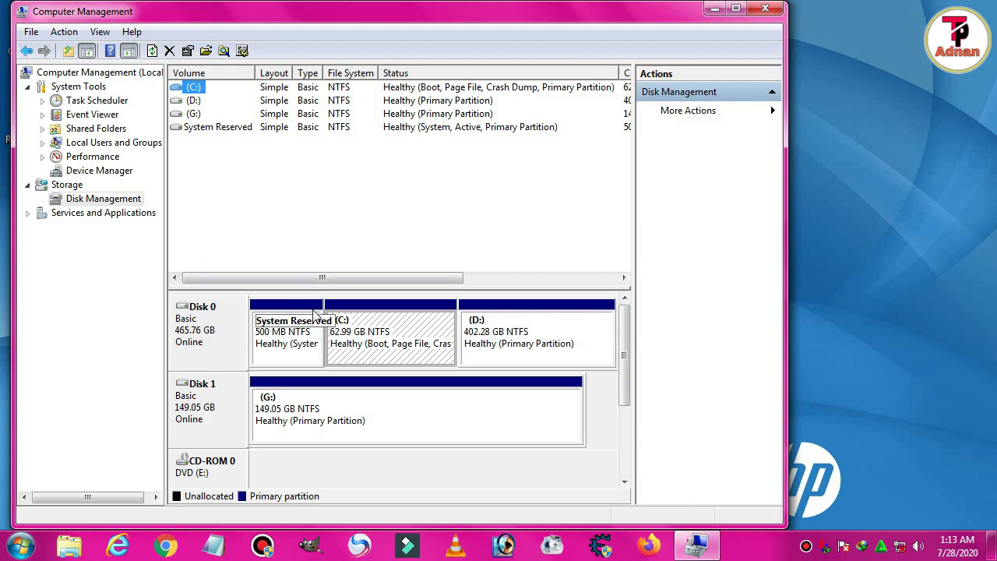
Step: Remove the drive letter G: from the Disk 1 partition and confirm the removal
left_click(541, 331)
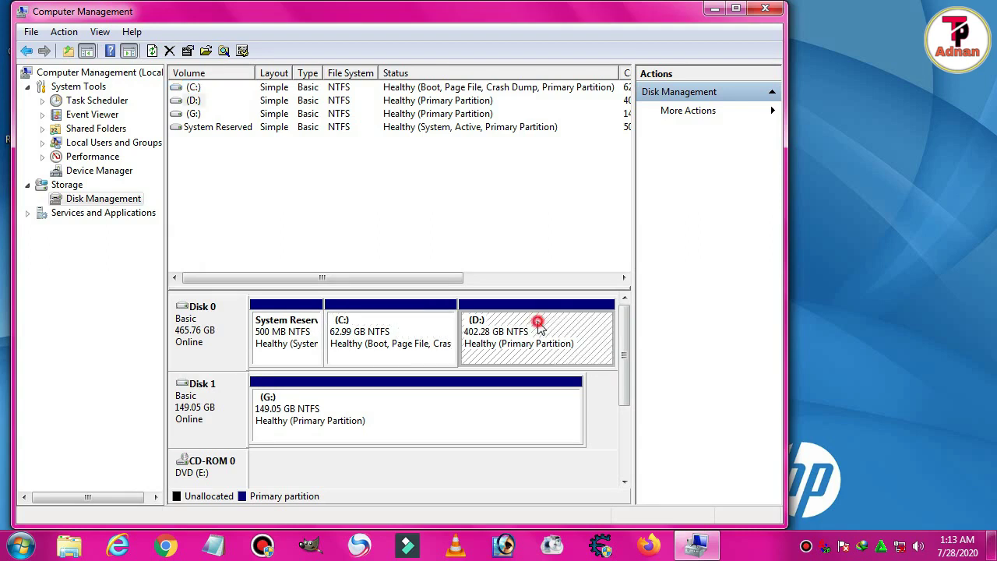
left_click(210, 395)
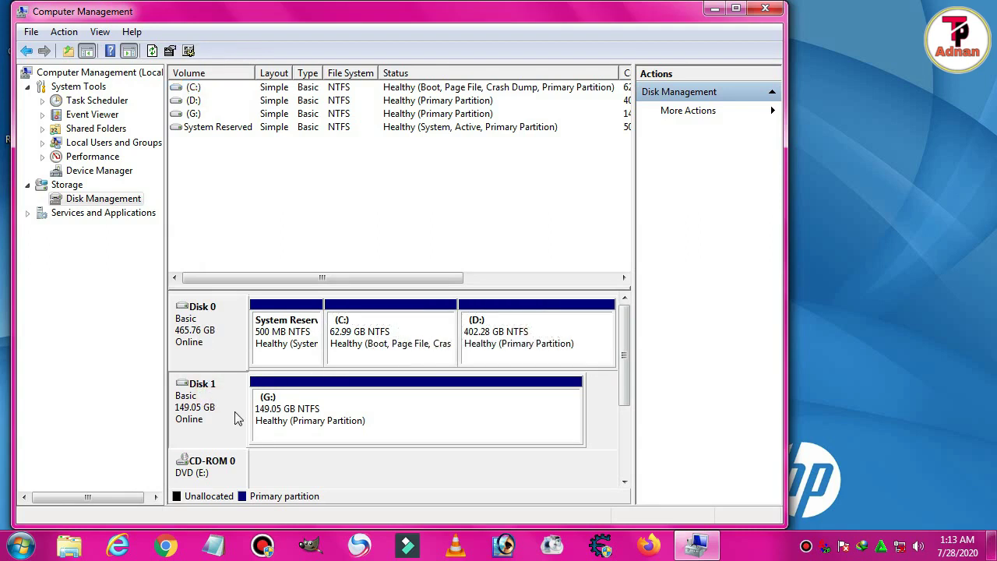
left_click(405, 397)
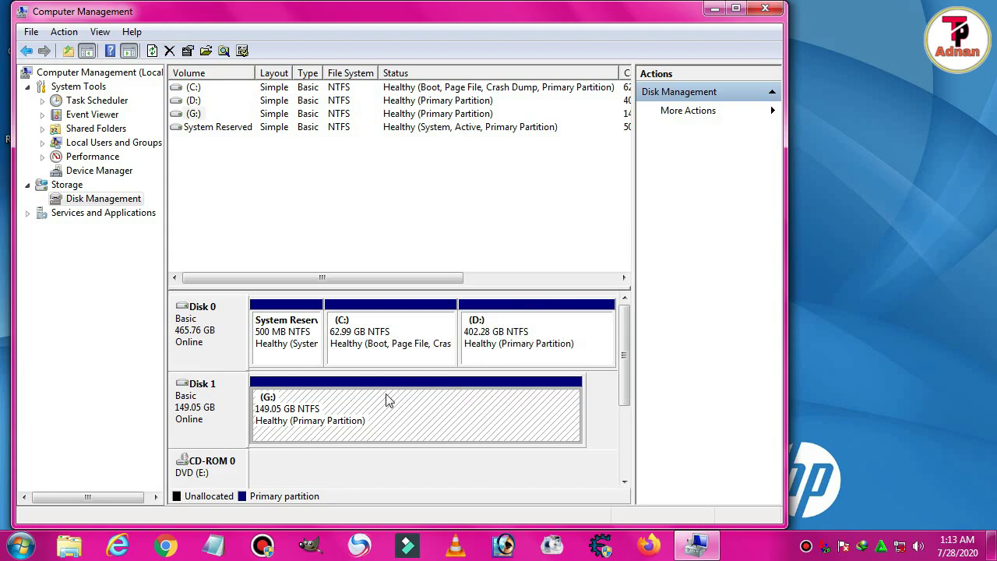
right_click(390, 395)
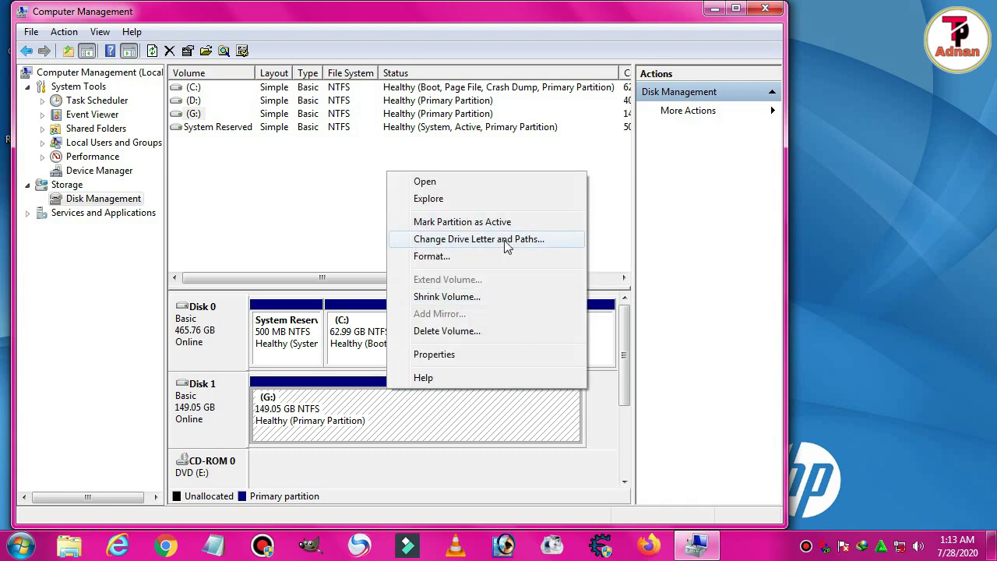
left_click(525, 246)
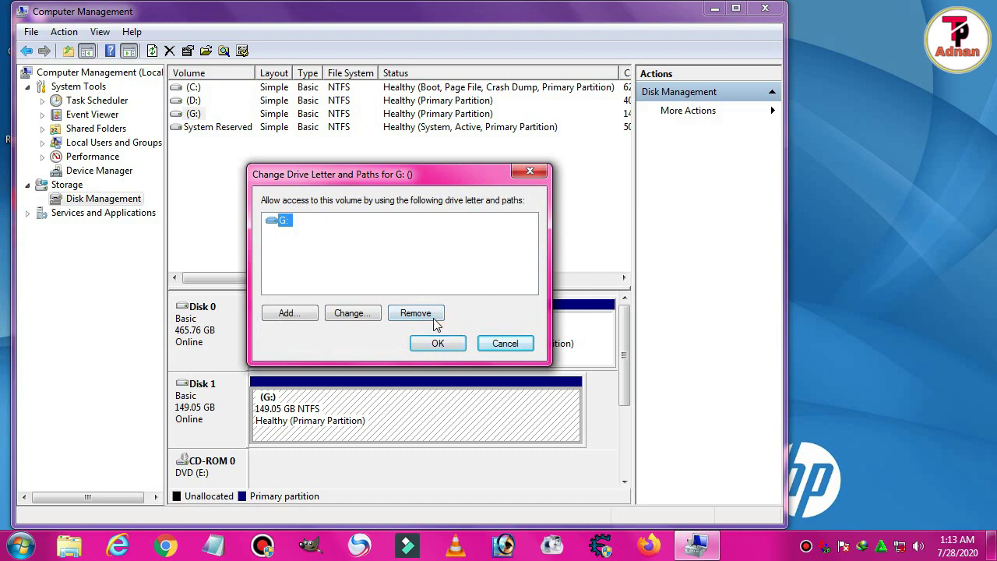
left_click(424, 316)
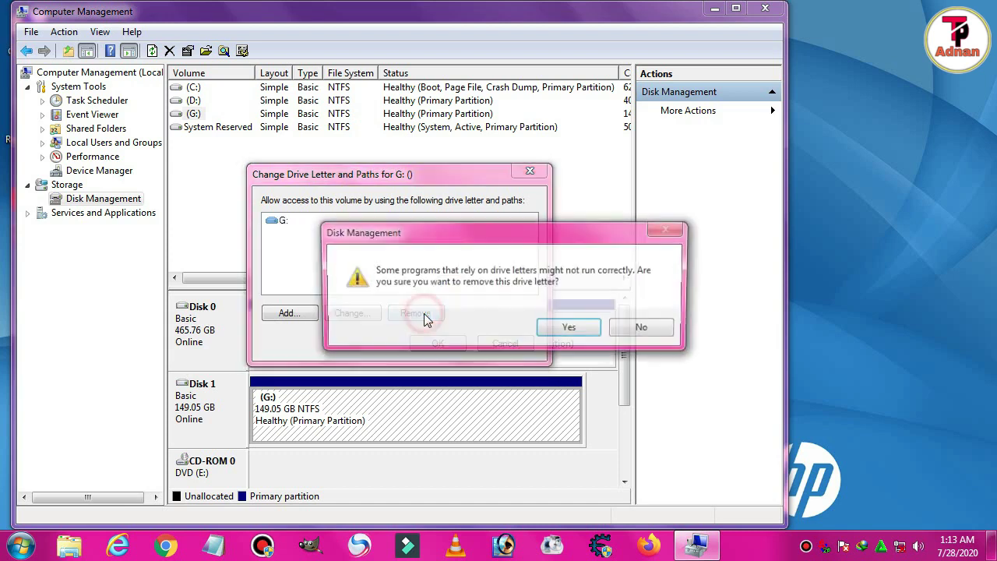
left_click(571, 325)
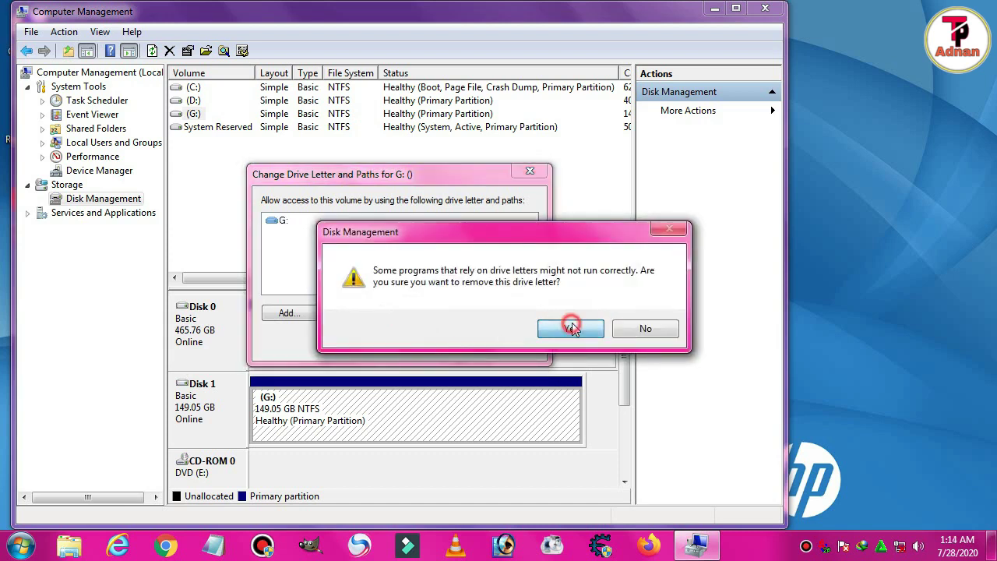
Step: Minimize Computer Management, check the refreshed drive list in the Computer window for the G: drive, and close that window
left_click(715, 8)
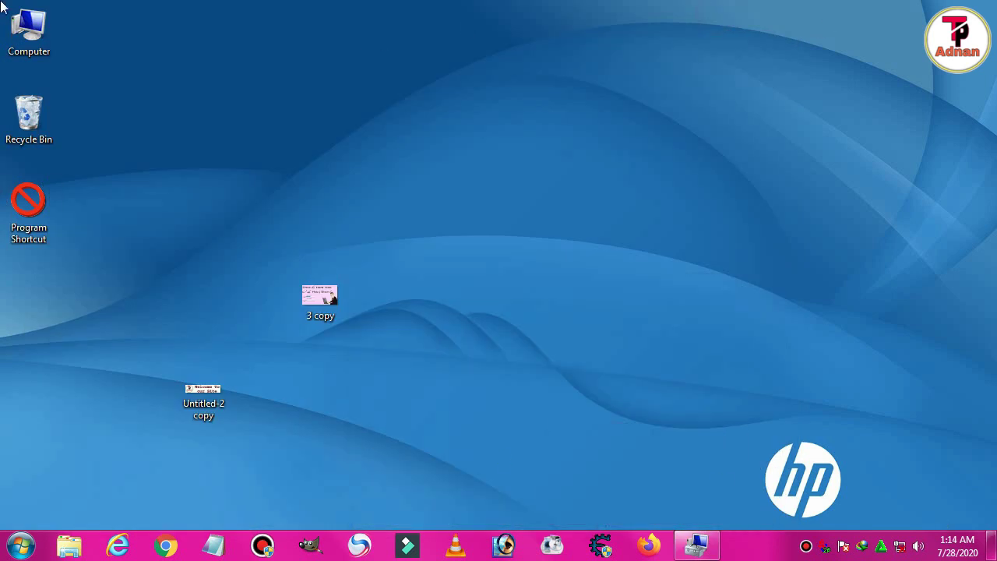
double_click(57, 20)
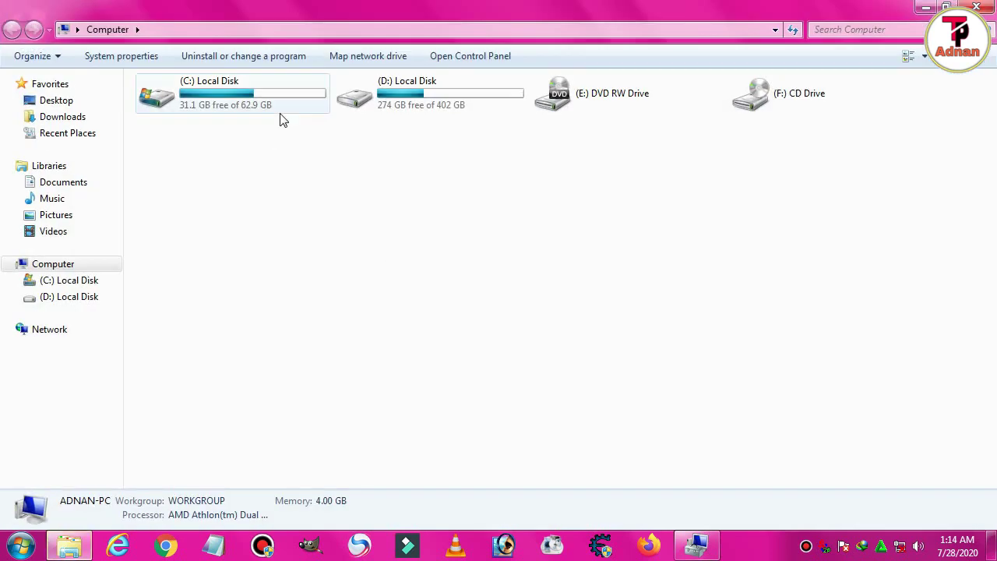
right_click(272, 159)
left_click(382, 219)
right_click(377, 220)
left_click(416, 280)
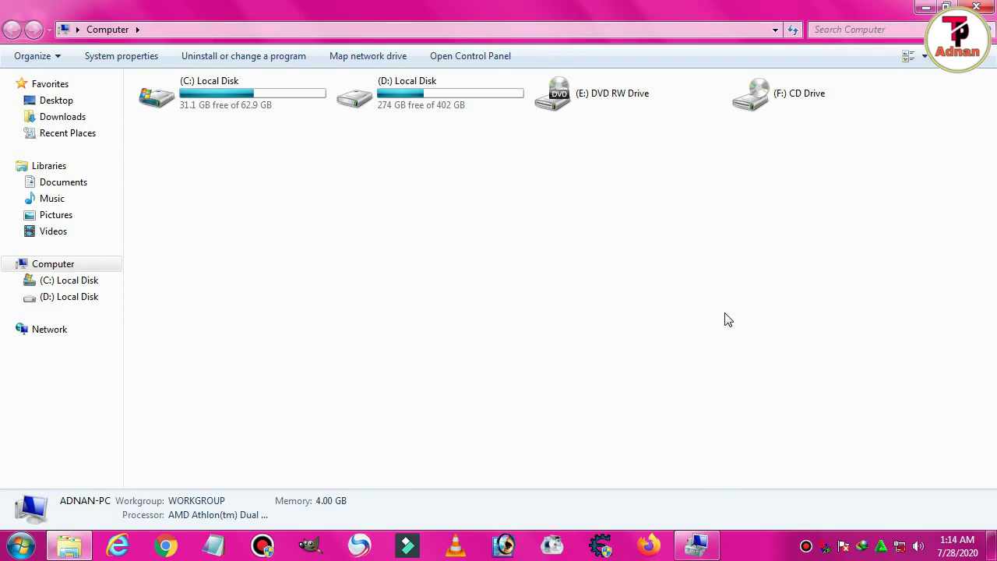
mouse_move(699, 545)
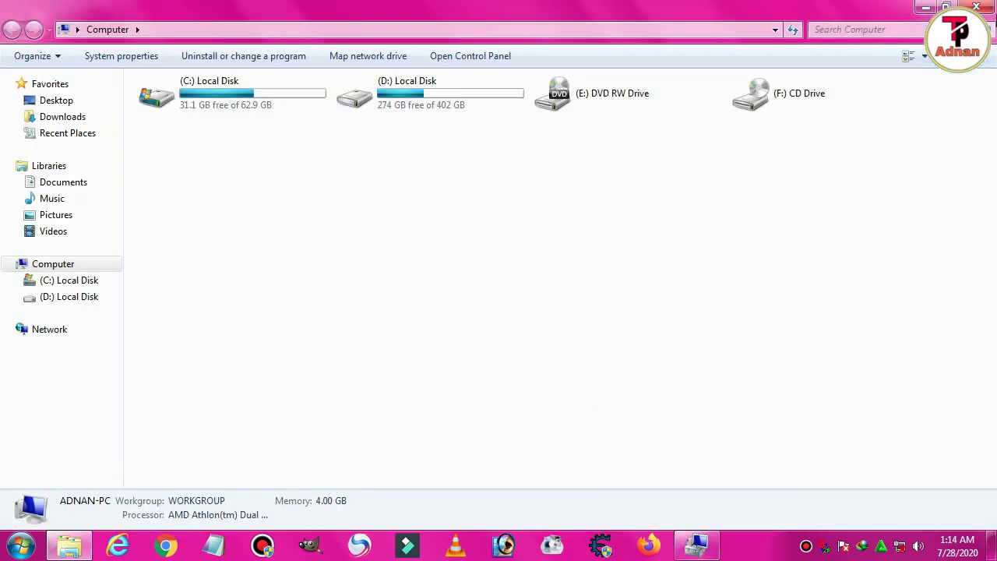
left_click(975, 7)
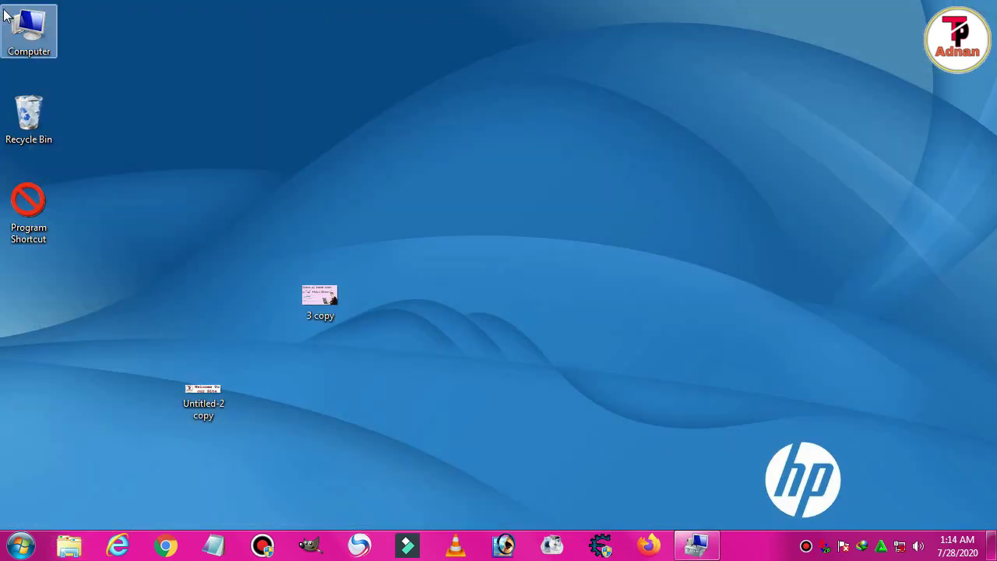
Step: Return to Disk Management and assign drive letter G to the unlettered Disk 1 partition
right_click(5, 10)
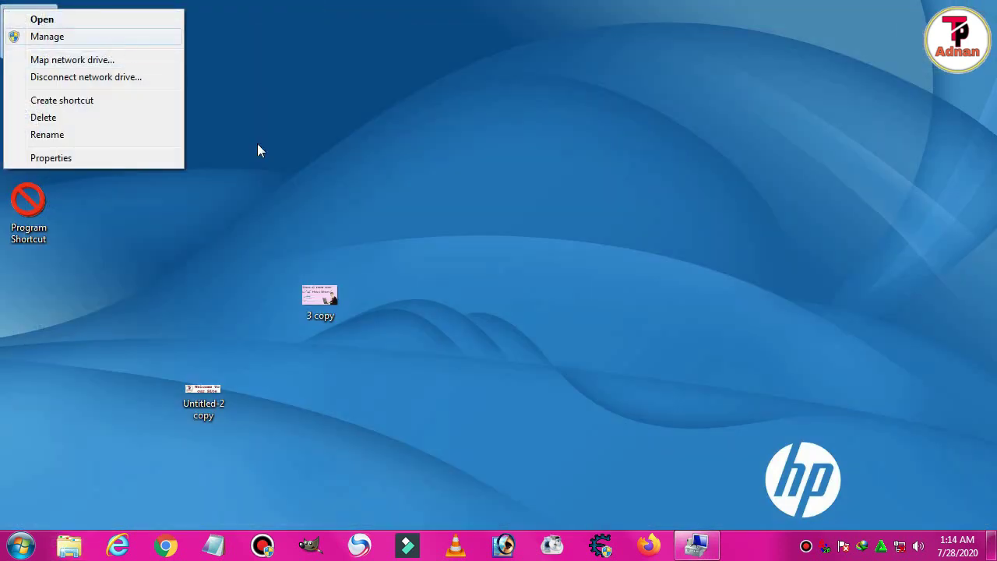
left_click(697, 545)
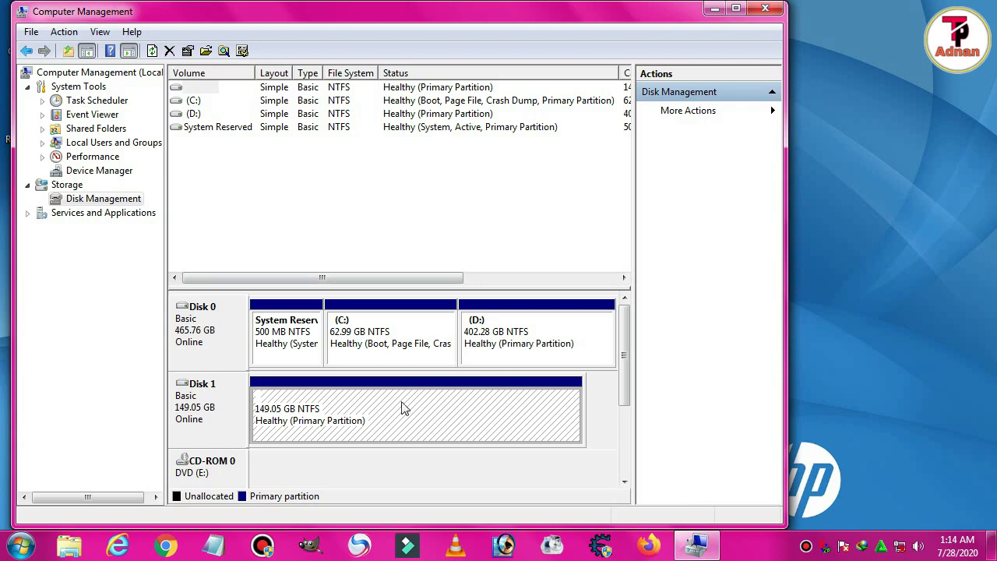
right_click(450, 413)
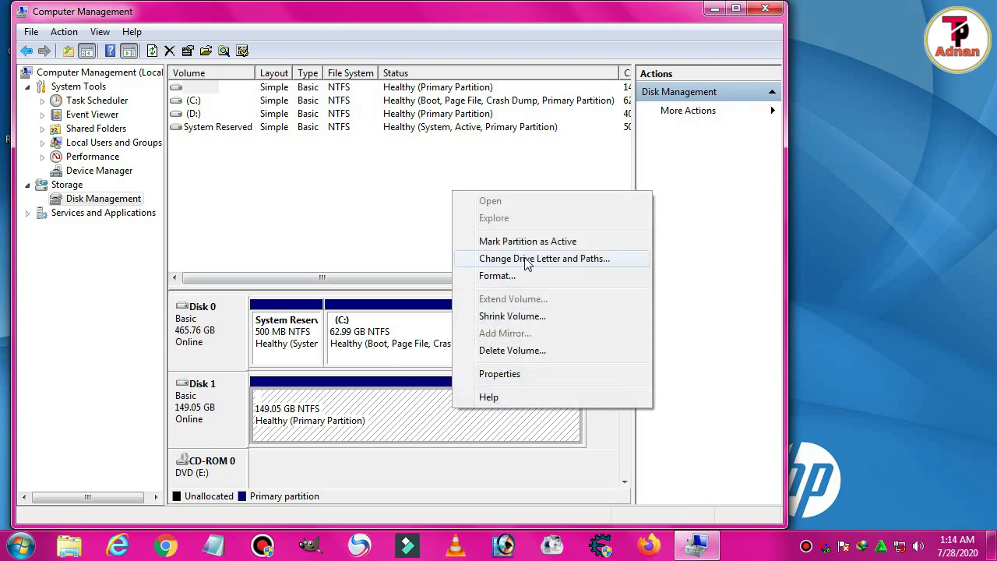
left_click(590, 260)
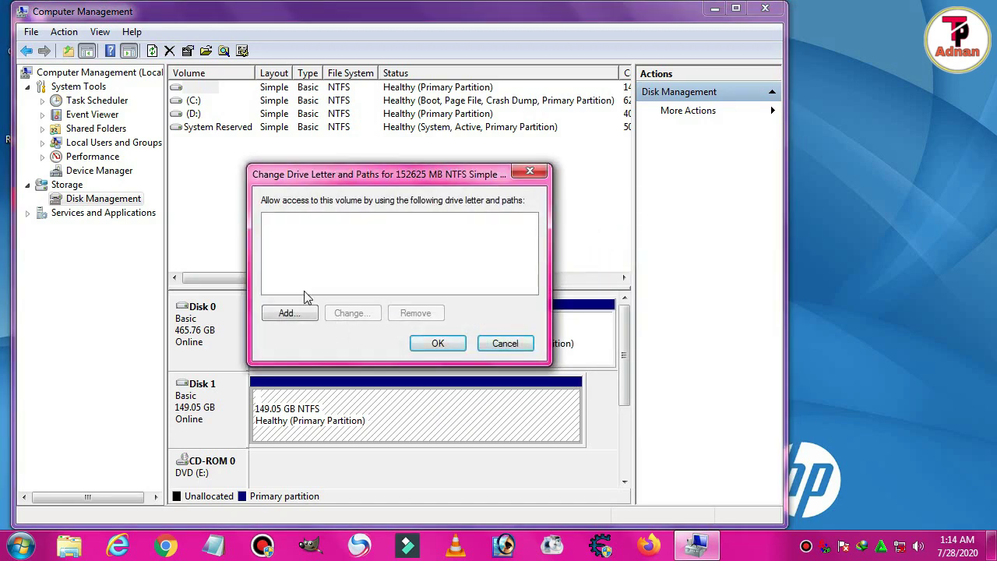
left_click(288, 314)
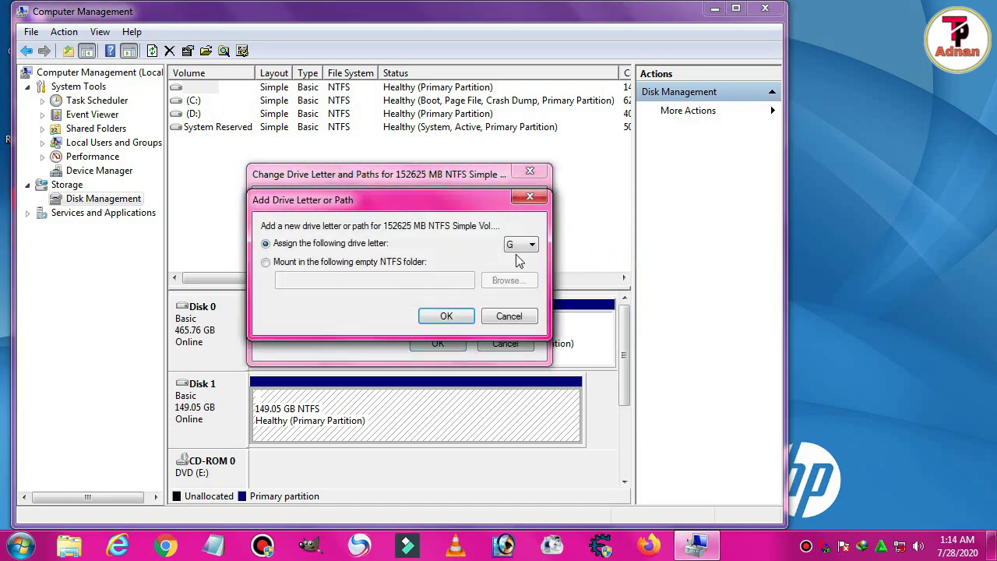
left_click(516, 245)
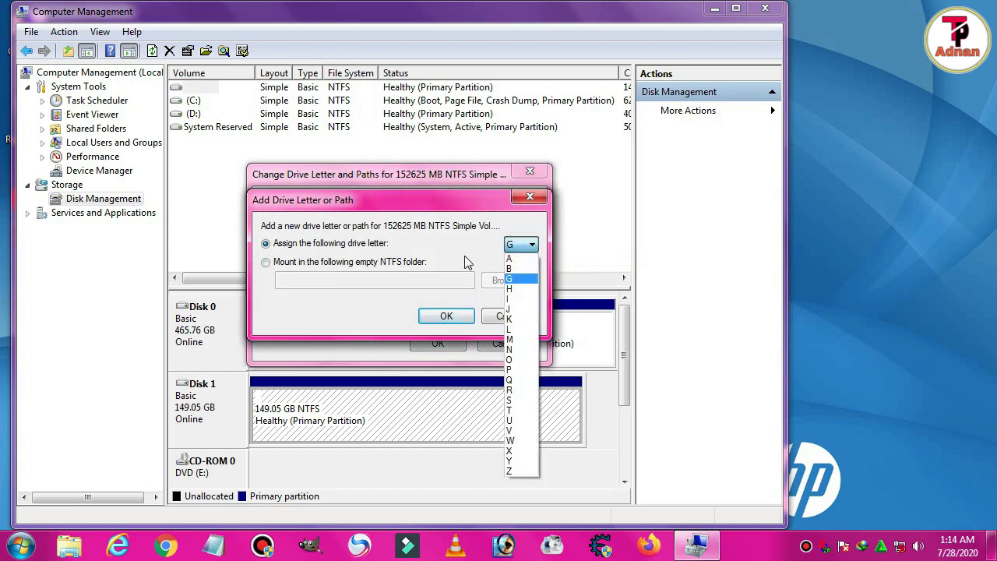
left_click(443, 236)
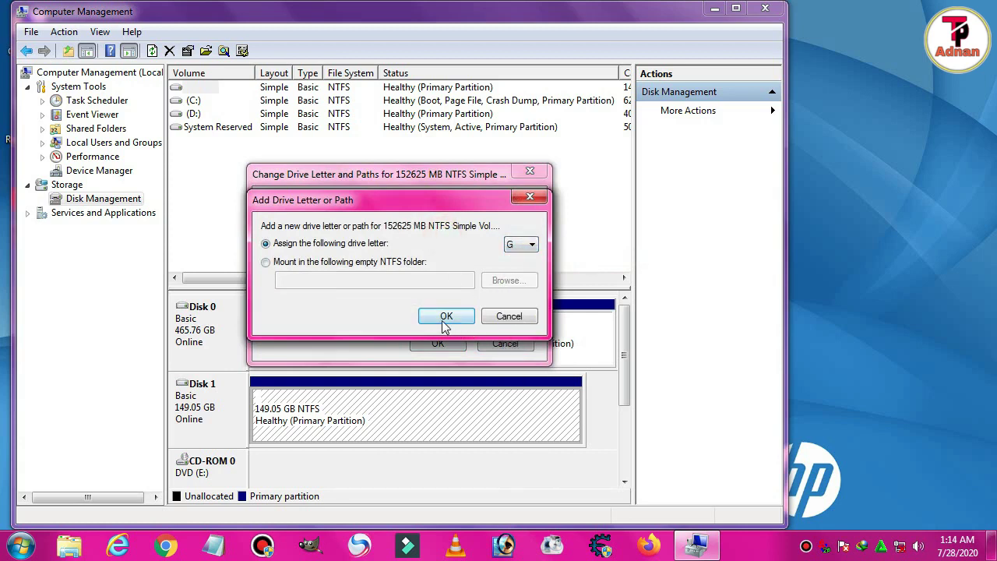
left_click(446, 318)
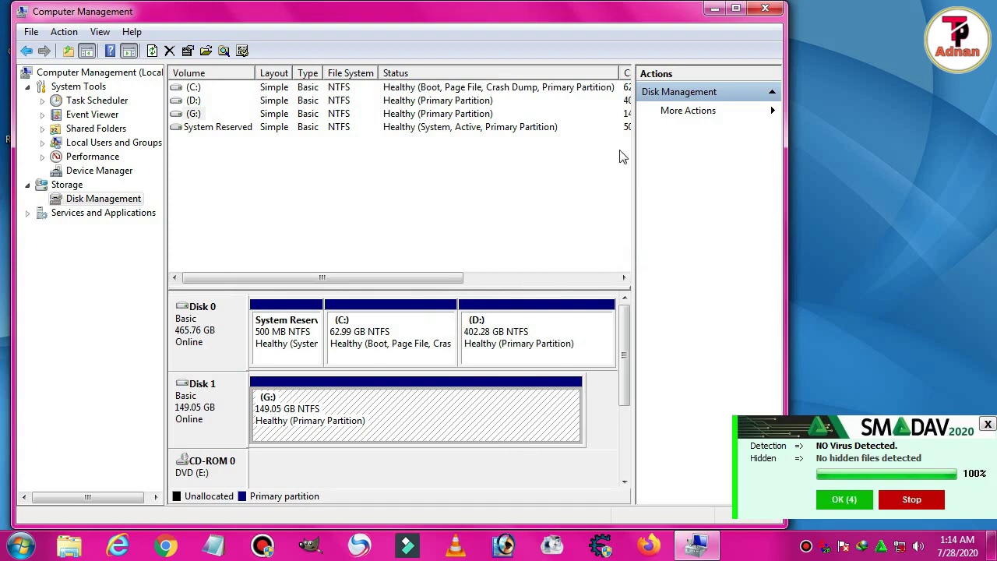
Step: Close Computer Management, open the G: drive from the Computer window, and check its files
left_click(765, 9)
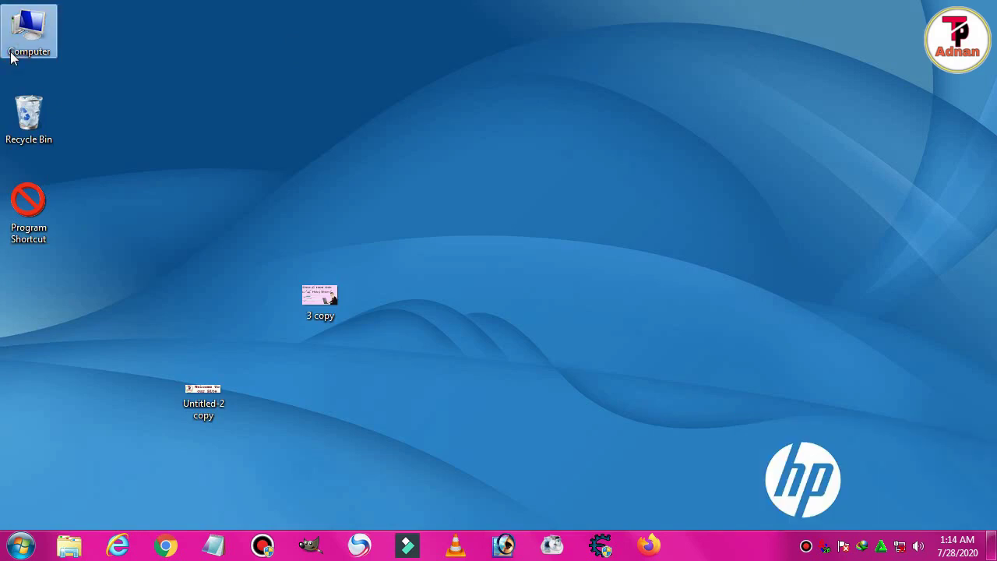
double_click(11, 58)
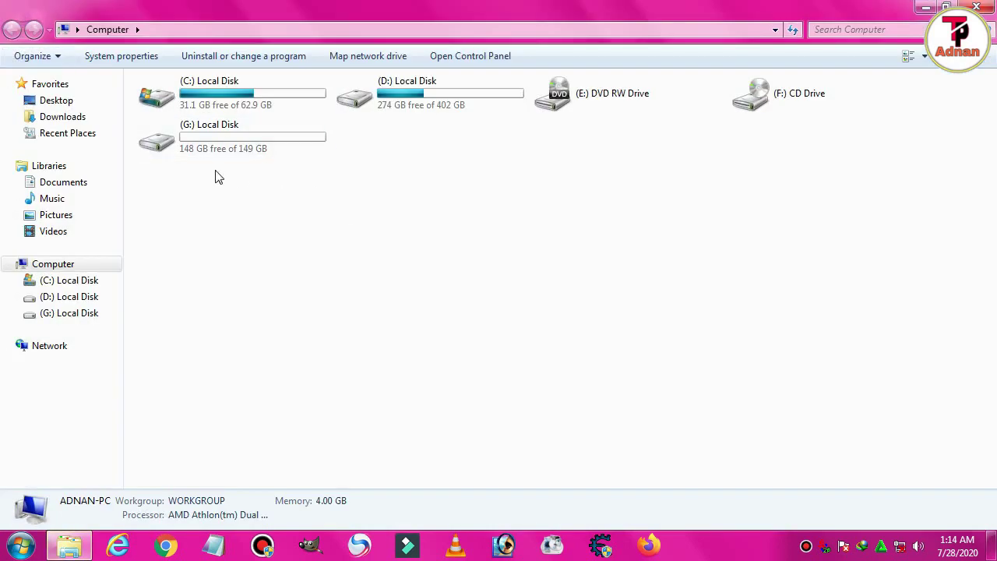
double_click(234, 129)
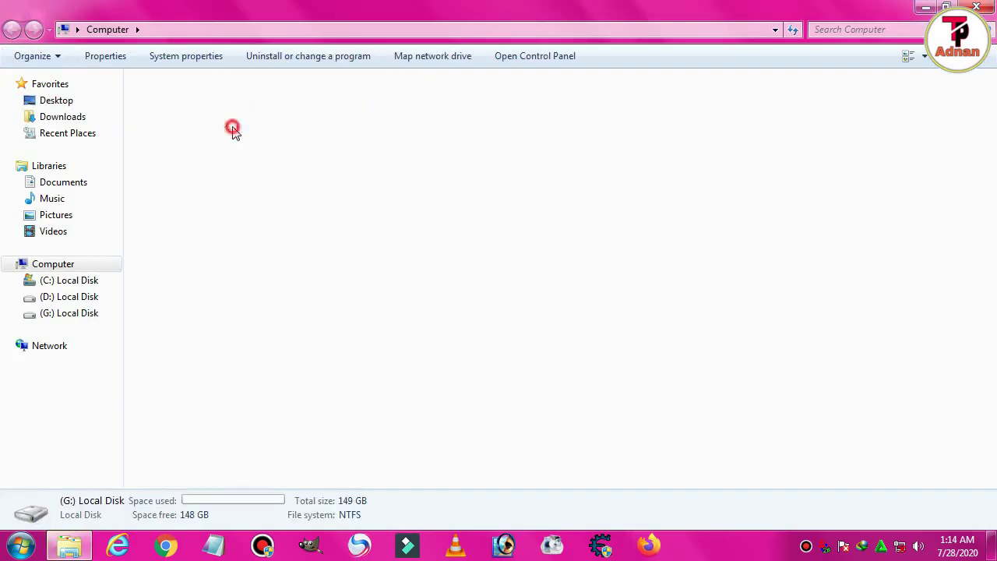
left_click_drag(628, 191, 209, 125)
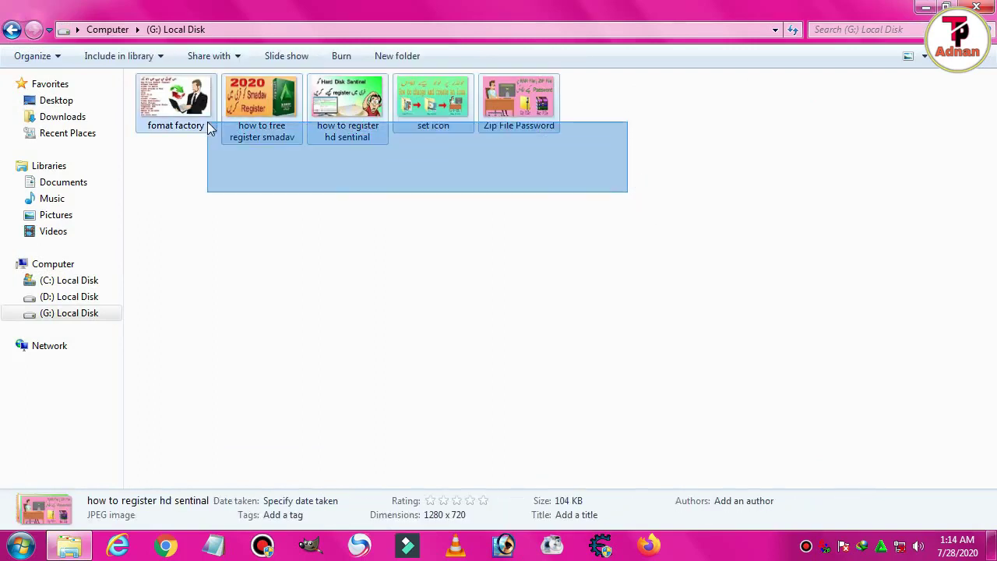
Step: Refresh the G: drive's folder view several times
right_click(869, 205)
right_click(823, 192)
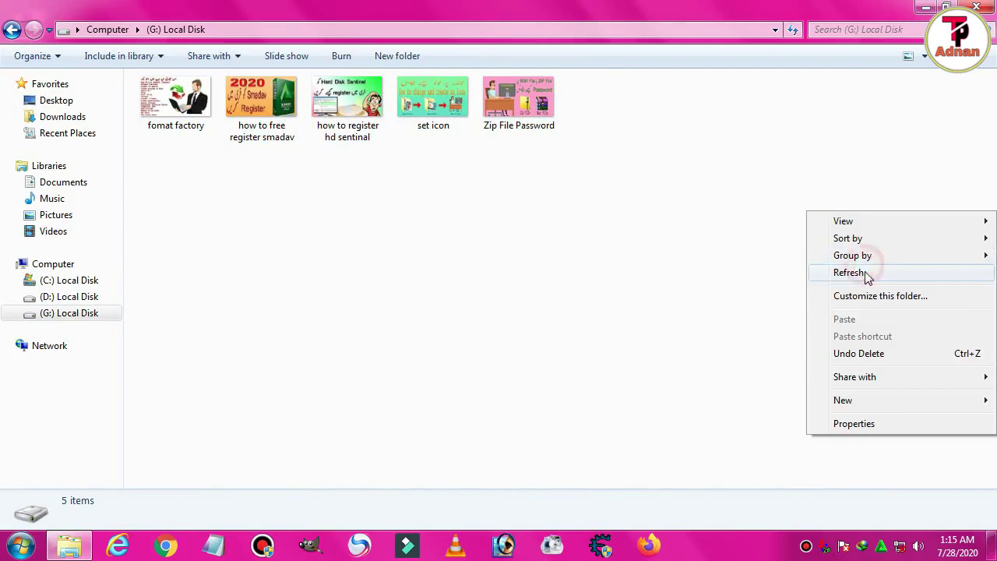
left_click(807, 153)
right_click(806, 152)
left_click(839, 214)
right_click(806, 162)
left_click(828, 233)
right_click(814, 210)
left_click(861, 277)
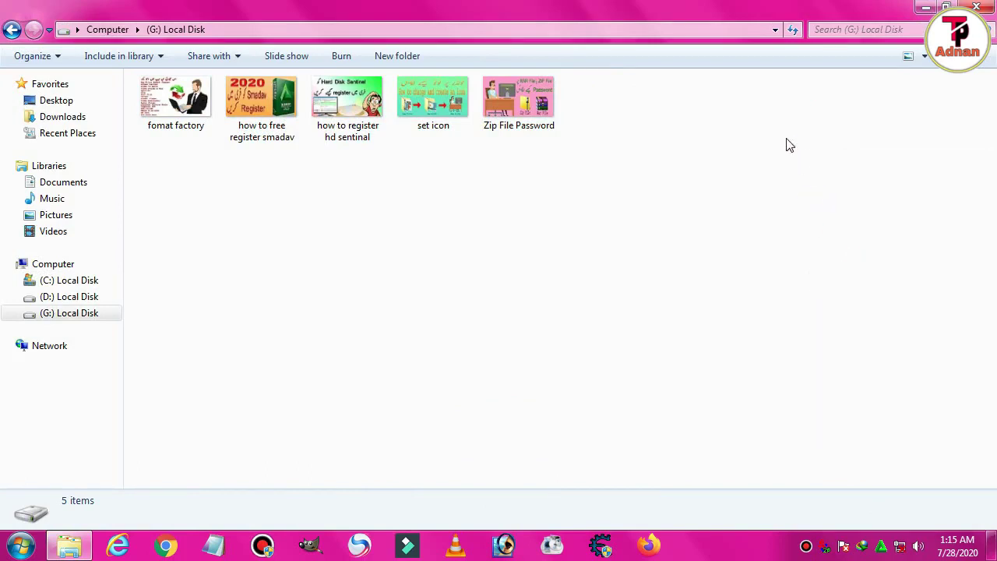
right_click(771, 107)
left_click(827, 171)
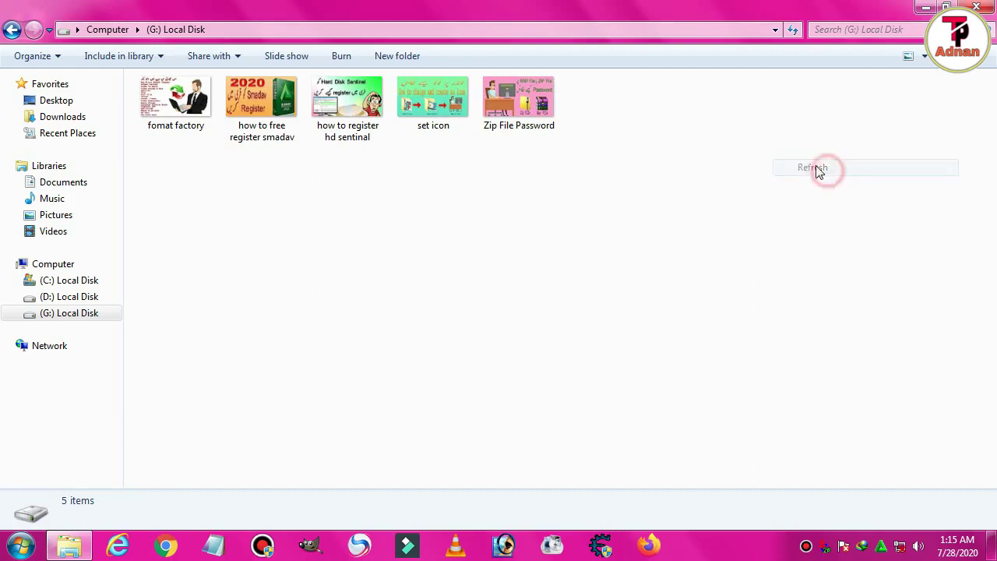